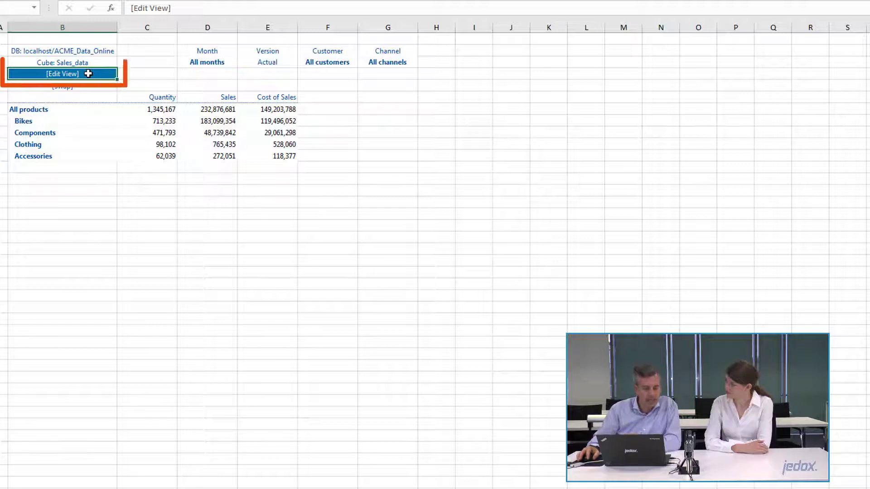
Step: Edit the existing Sales_data view and save it as a private stored view named "My products"
double_click(88, 74)
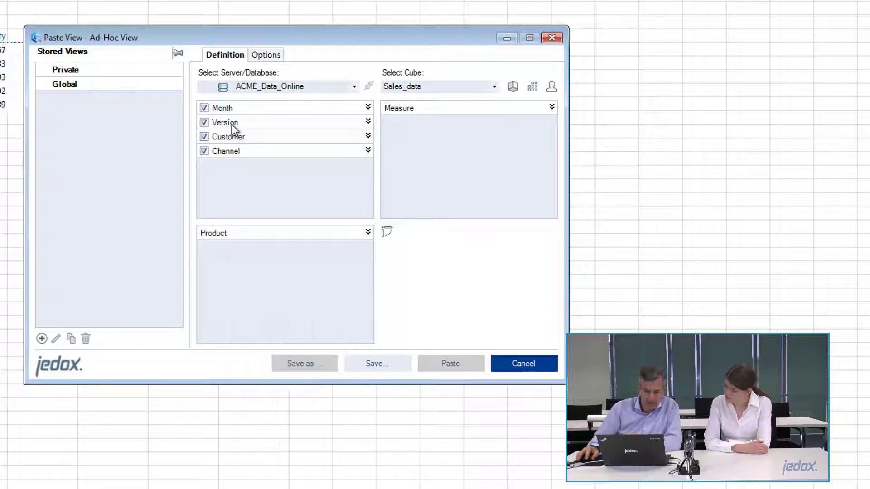
click(302, 362)
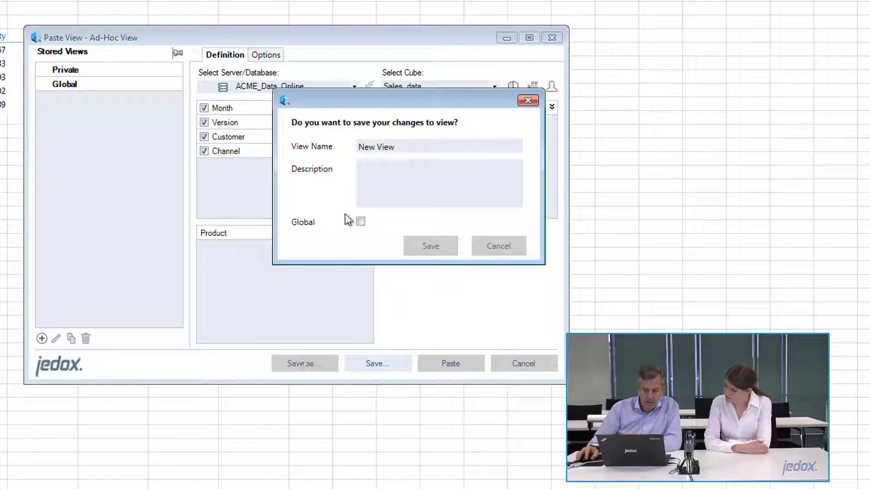
drag(402, 148, 338, 148)
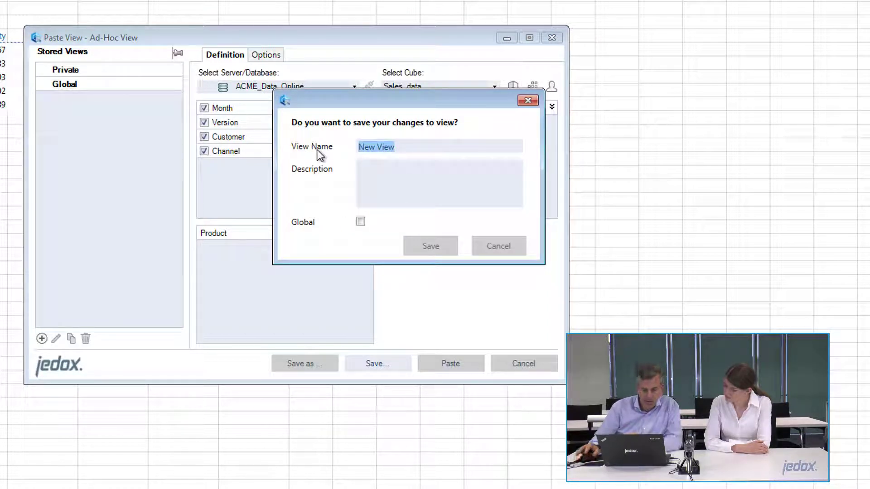
text(My )
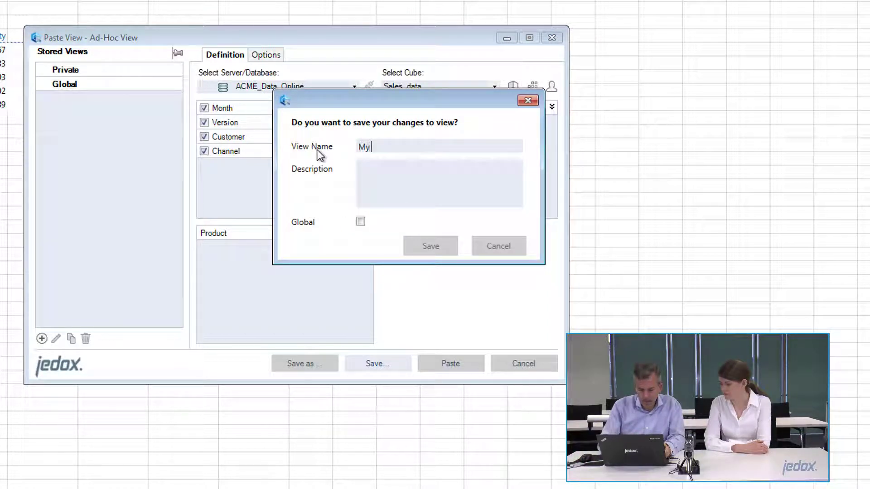
text(products)
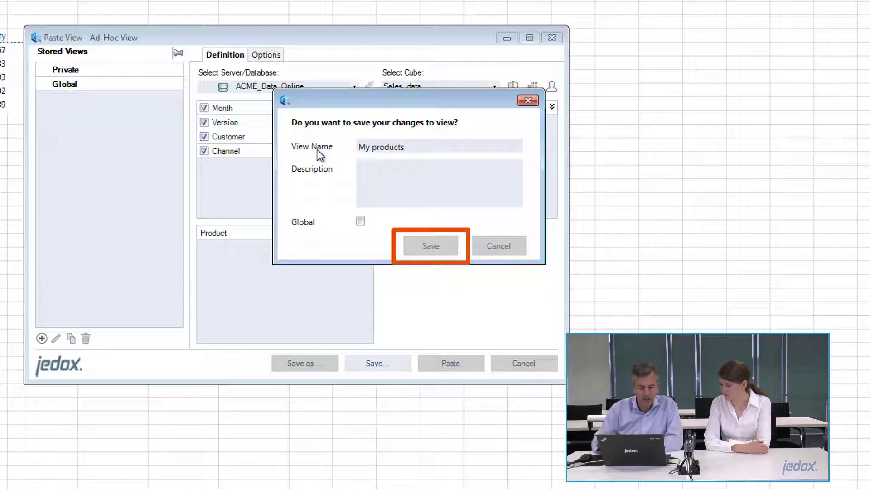
click(429, 240)
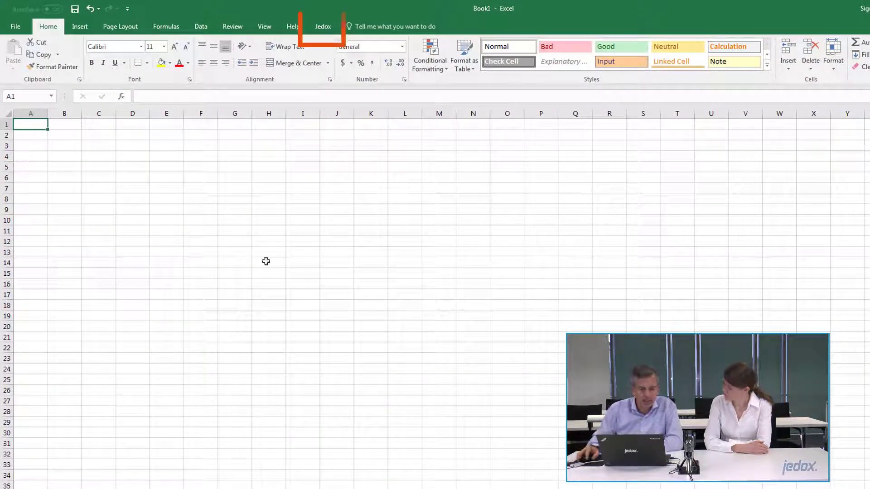
Step: Start a Jedox view in the blank workbook and load the private stored view "My products"
click(324, 28)
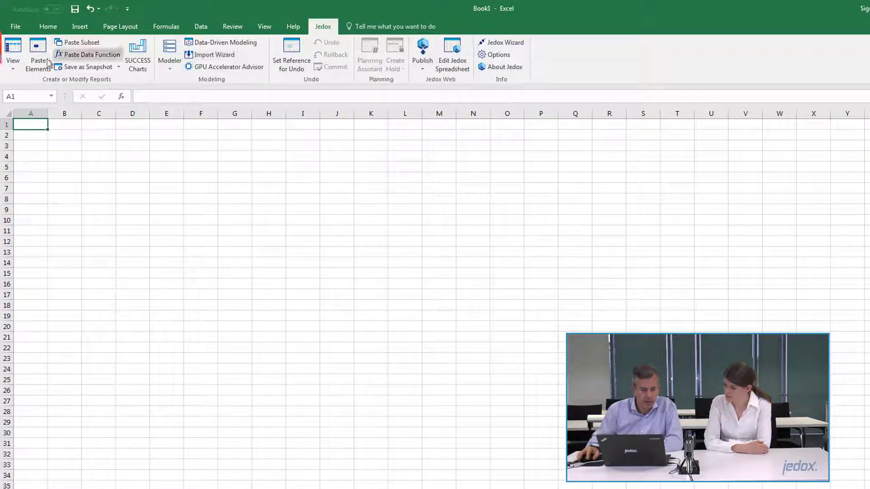
click(13, 54)
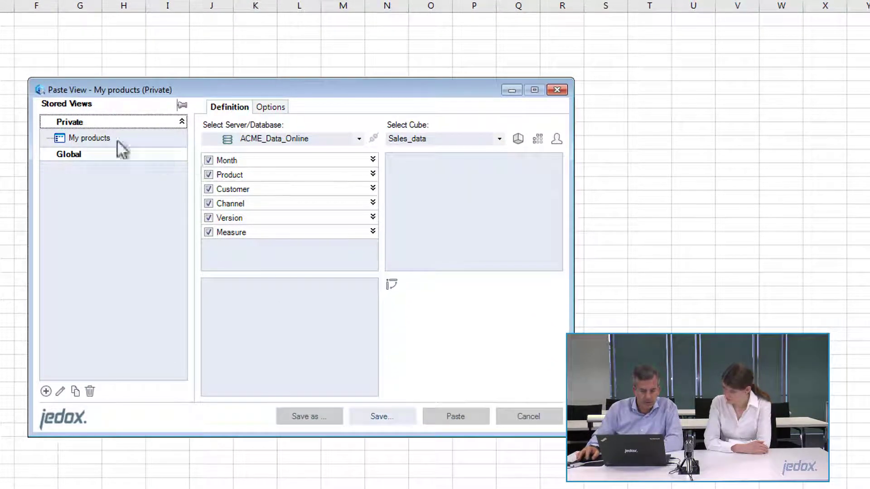
click(89, 137)
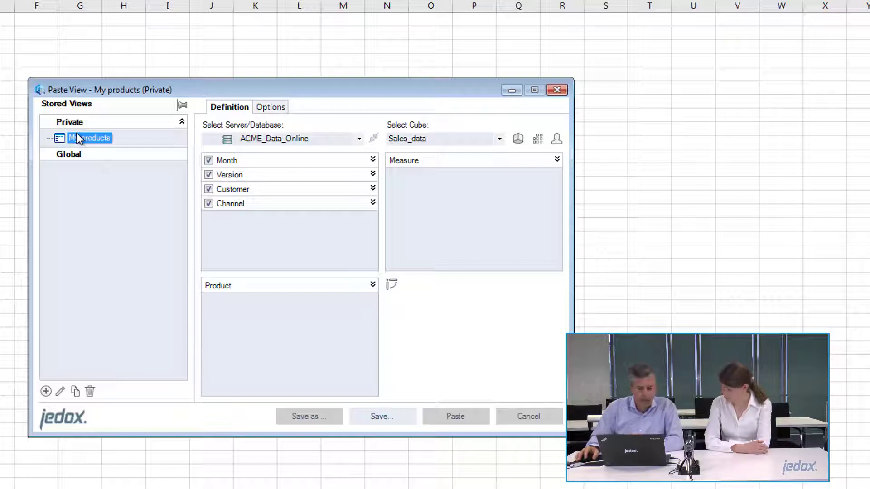
Step: Check the private stored views in ACME_Data_Online under the other connected user's connection, and close the view definition without pasting
click(360, 139)
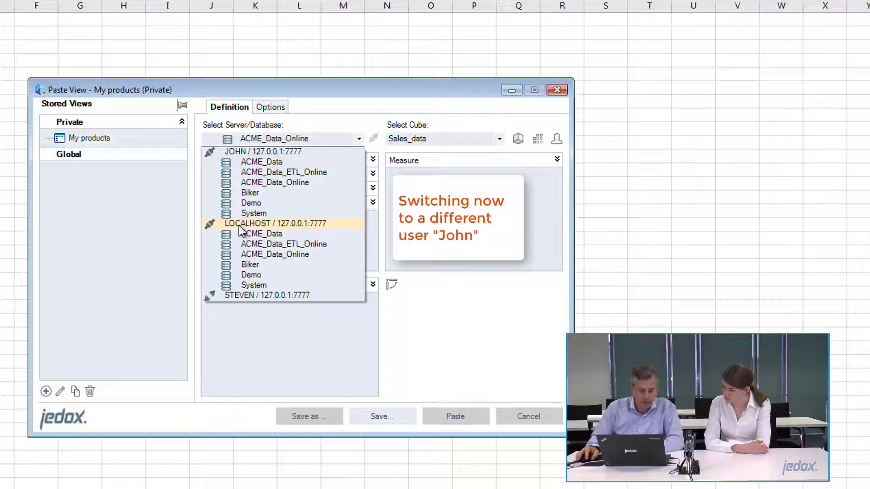
click(239, 149)
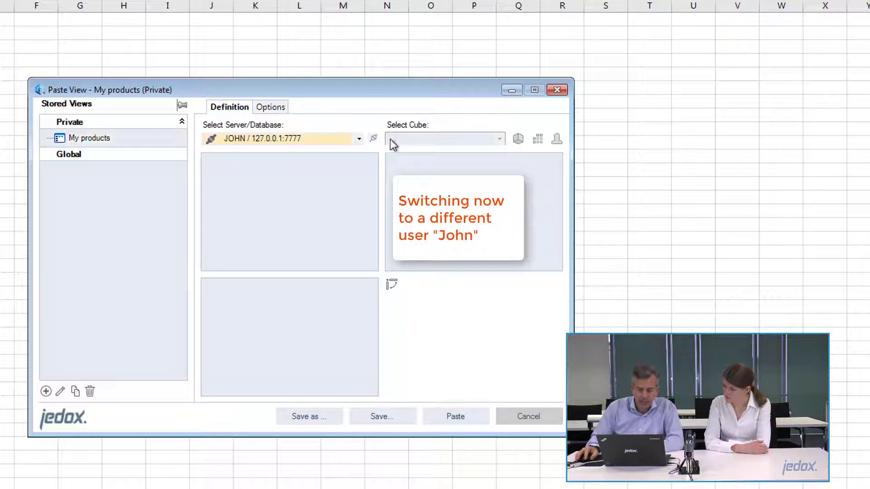
click(331, 138)
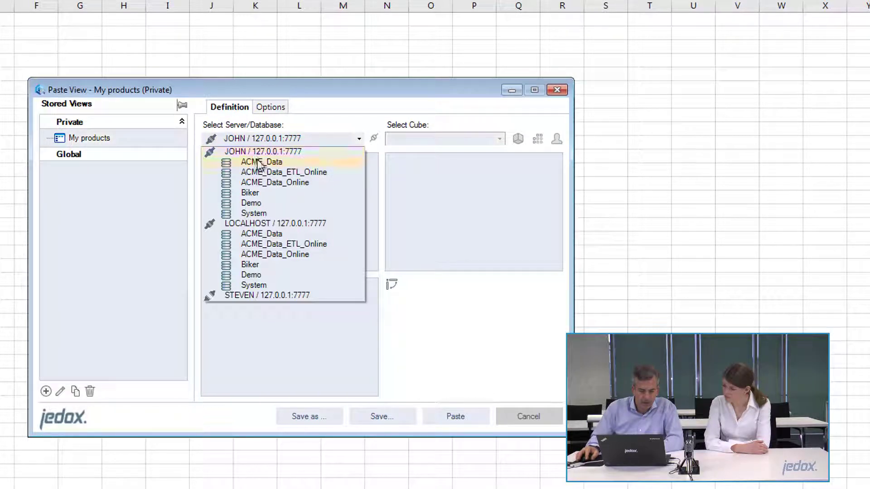
click(274, 184)
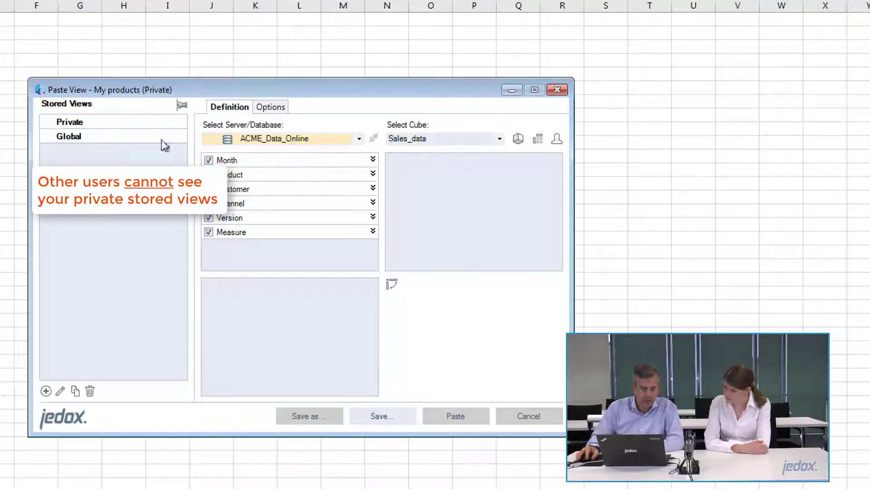
click(90, 123)
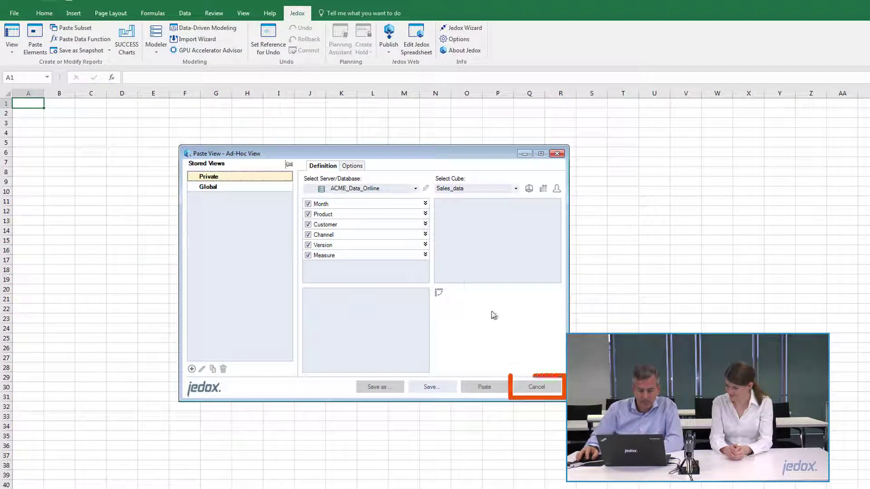
click(531, 385)
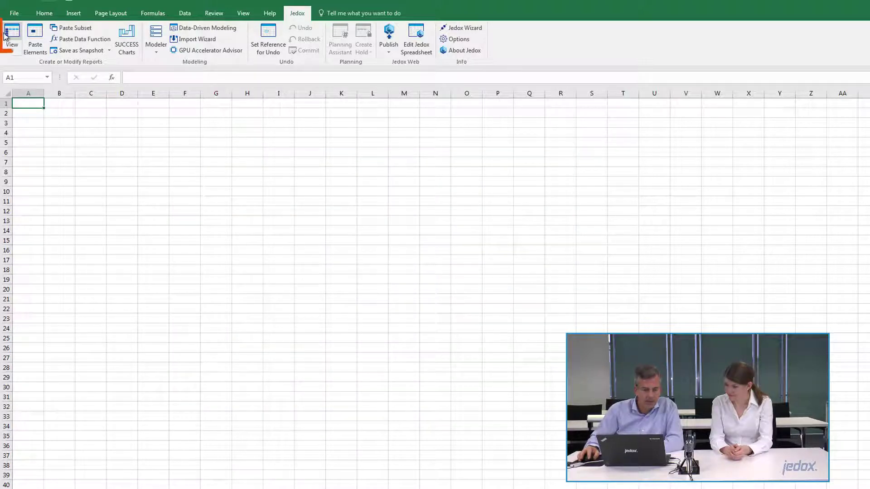
Step: Reopen the view definition, select ACME_Data_Online under the LOCALHOST connection, and load the private stored view "My products"
click(21, 40)
click(344, 190)
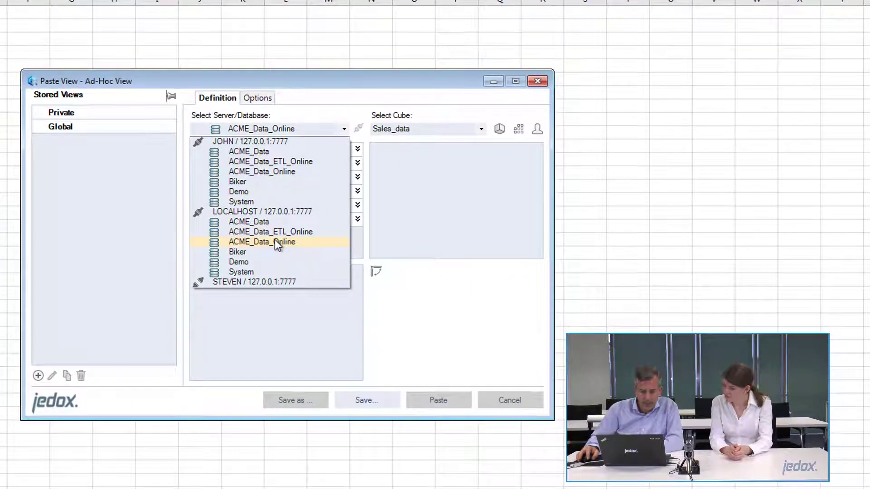
click(290, 248)
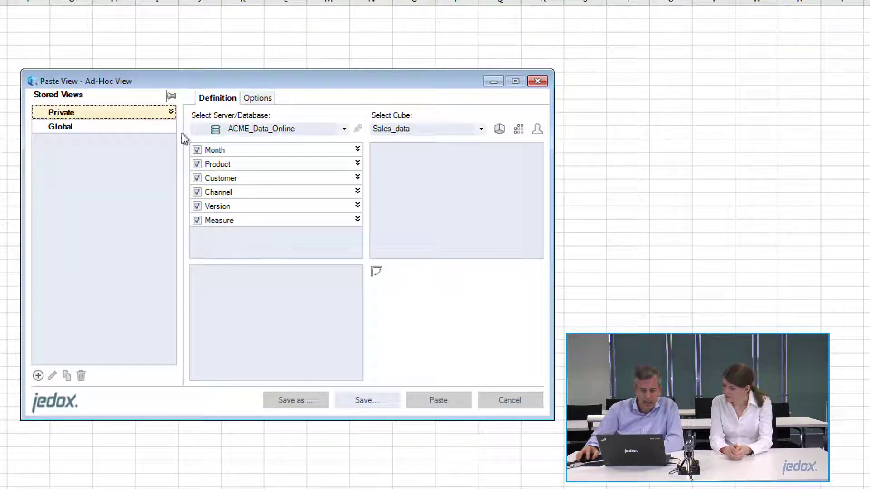
click(126, 116)
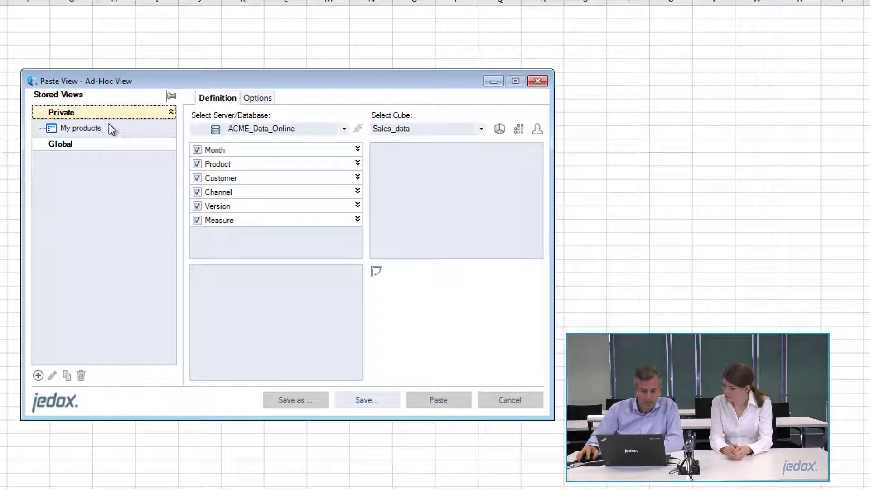
click(78, 130)
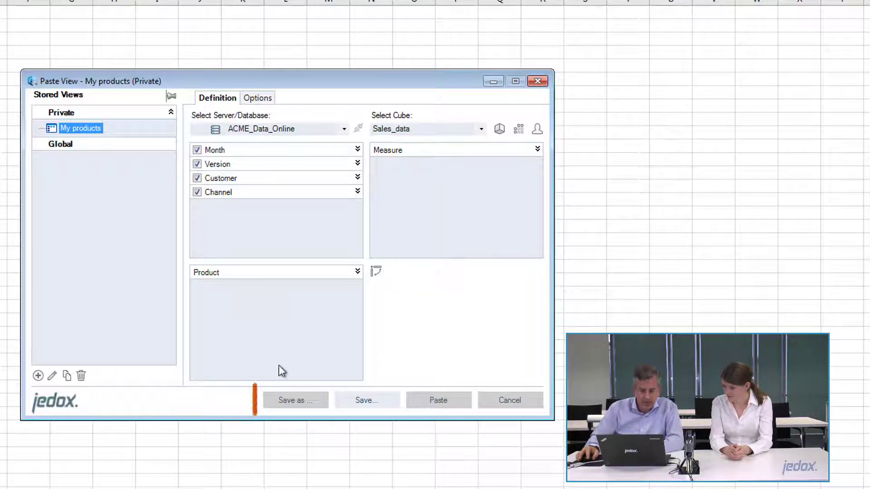
Step: Save a copy of the "My products" view as a global stored view named "All Products"
click(303, 404)
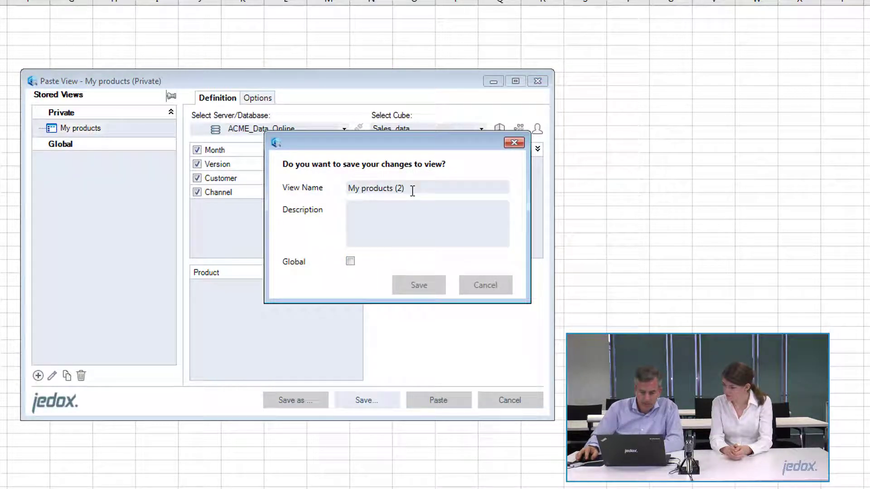
click(350, 262)
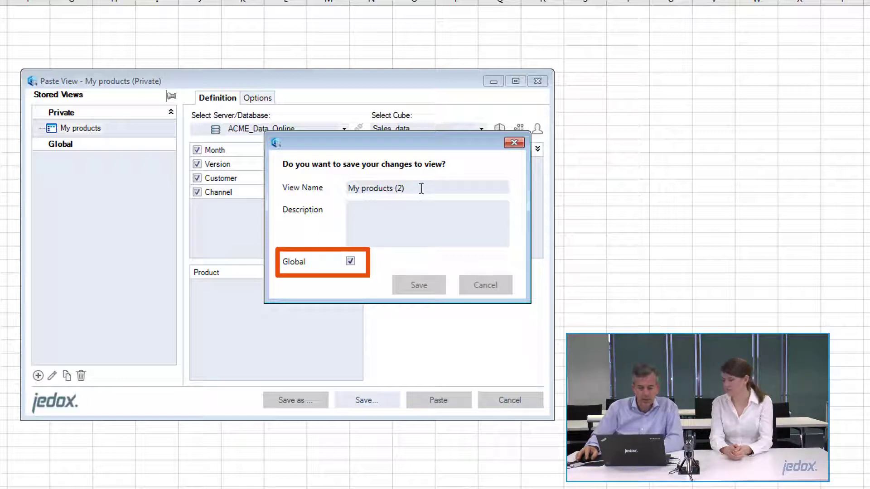
drag(422, 189, 317, 192)
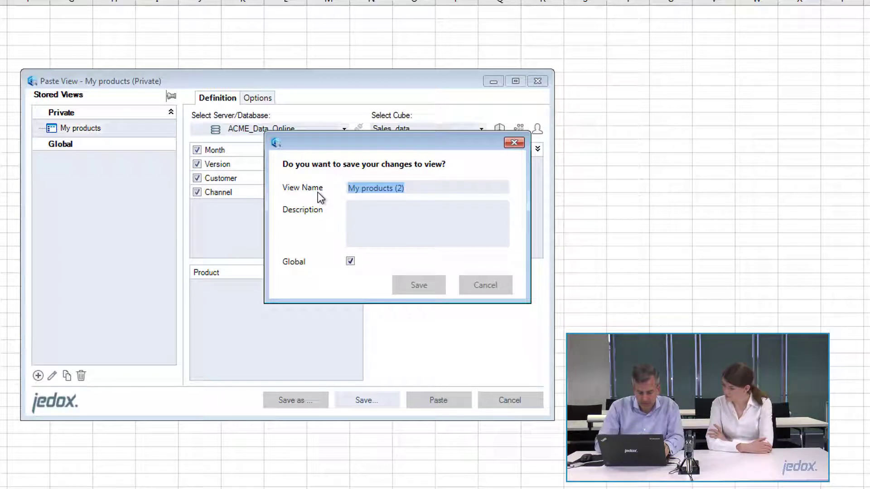
text(All PO)
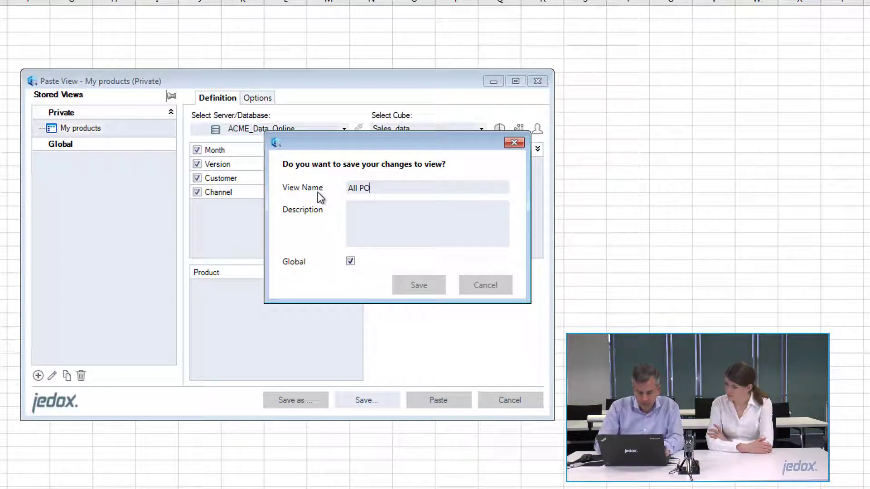
key(BackSpace)
text(roducts)
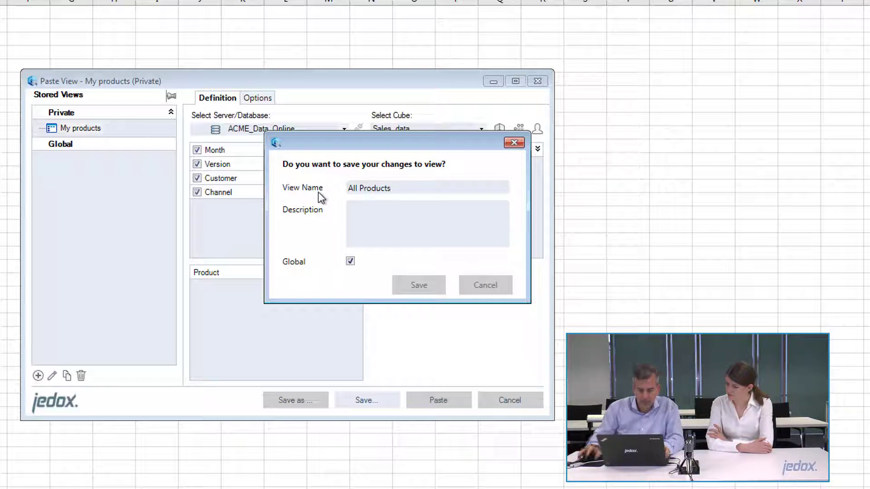
click(418, 286)
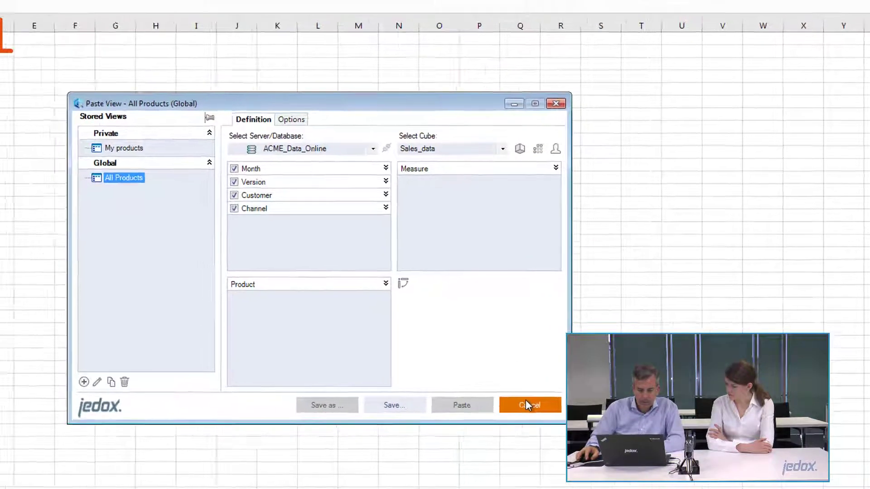
Step: Reopen the view definition, select ACME_Data_Online under the other connected user's connection, and load the global view "All Products"
click(510, 400)
click(6, 29)
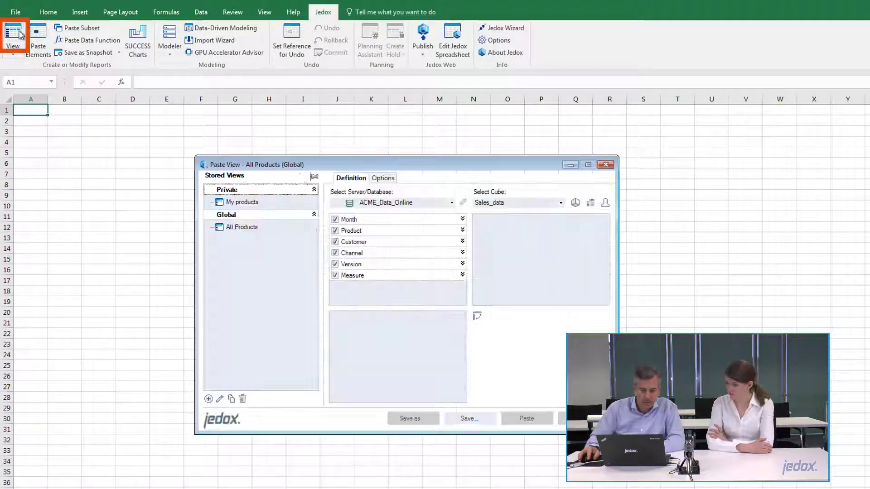
click(406, 205)
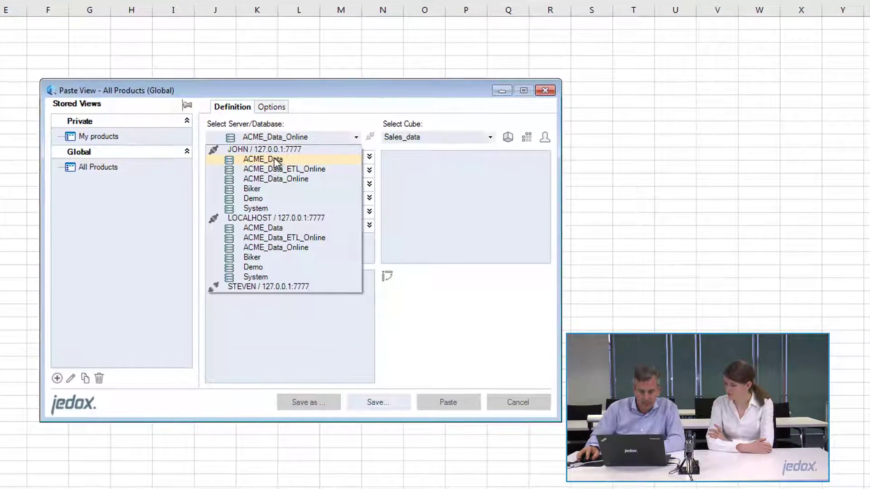
click(285, 180)
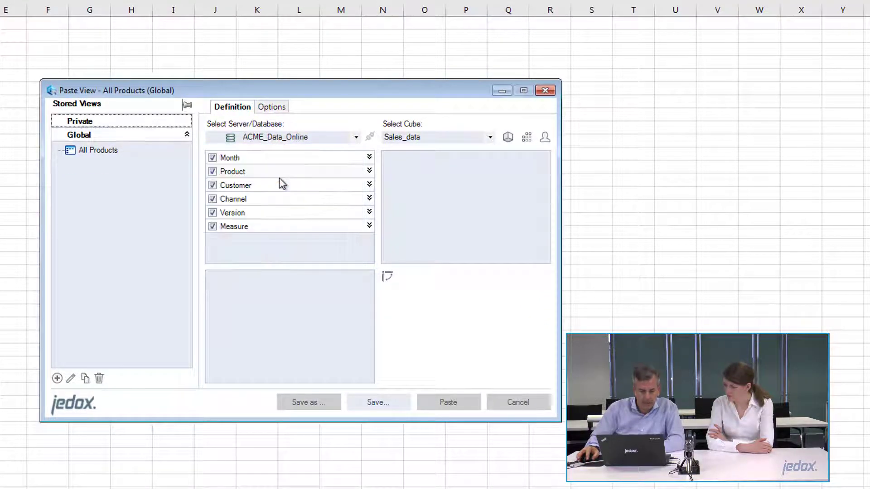
click(97, 150)
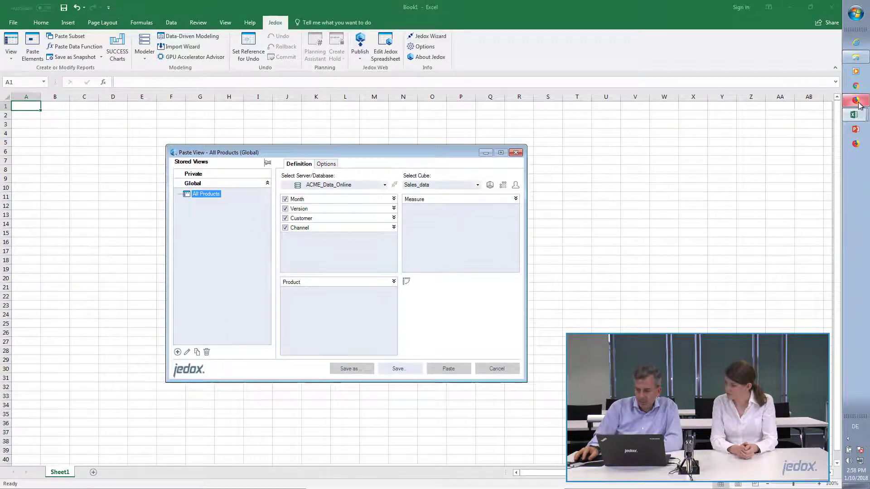
Step: Switch to Jedox Web in Firefox and log in with the second user's saved user name and password
click(860, 103)
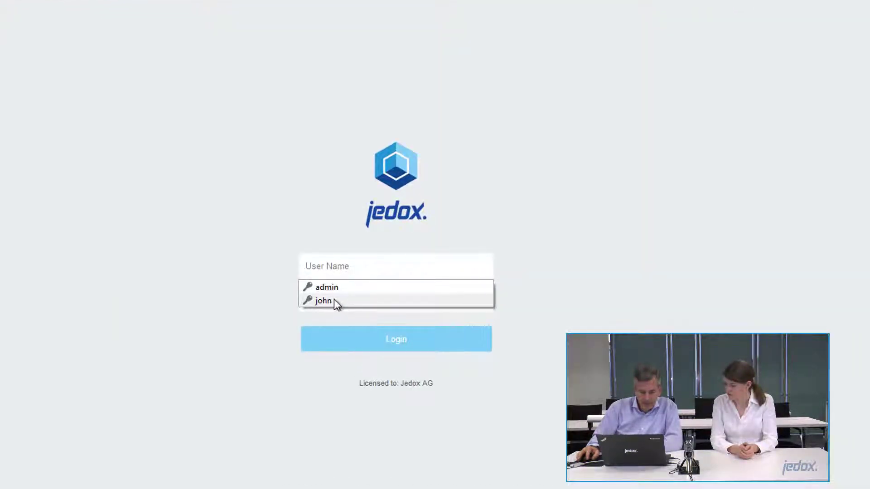
click(334, 301)
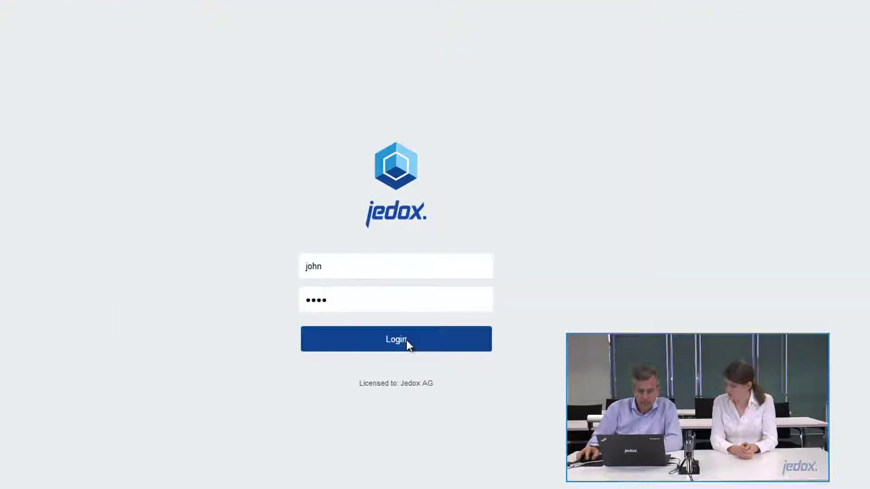
click(410, 338)
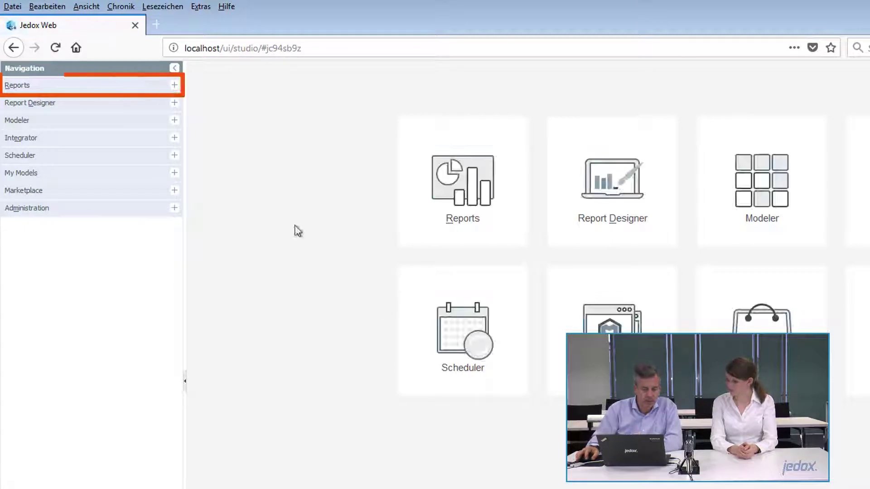
Step: Open the PasteView report from the Hierarchy folder in Reports
click(28, 86)
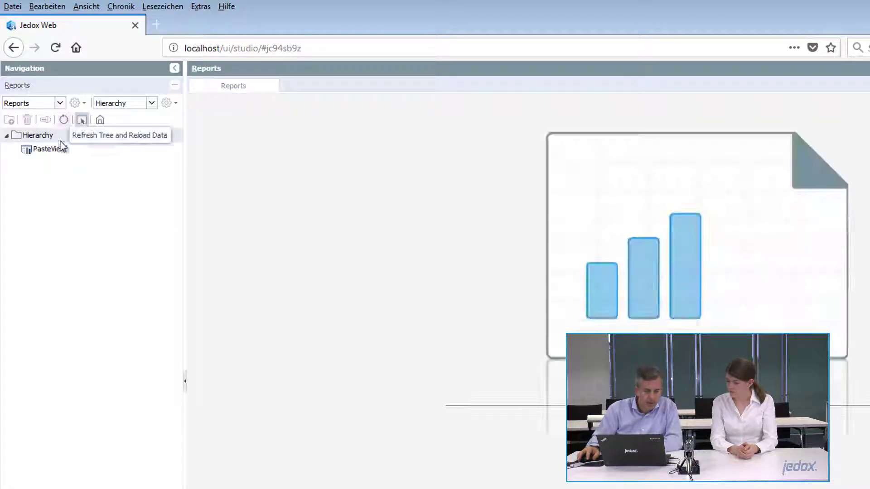
double_click(50, 149)
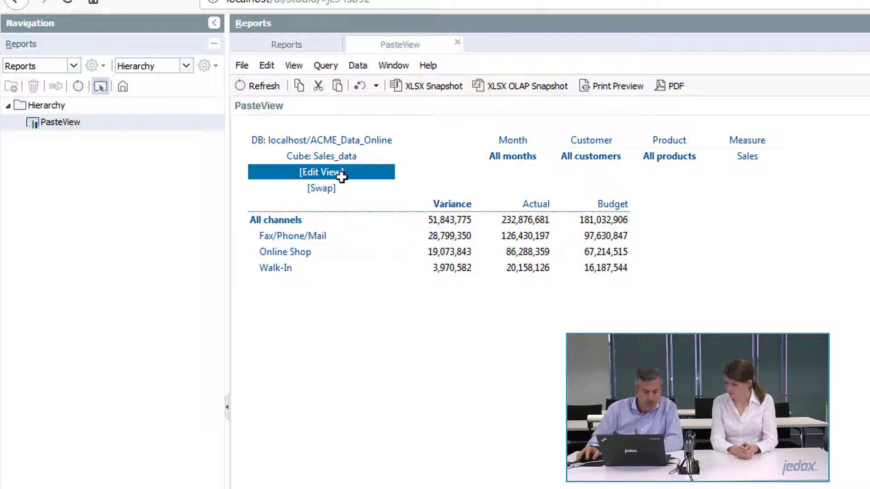
Step: Edit the PasteView report's view, load the global stored view "All Products", and paste it into the report
double_click(312, 175)
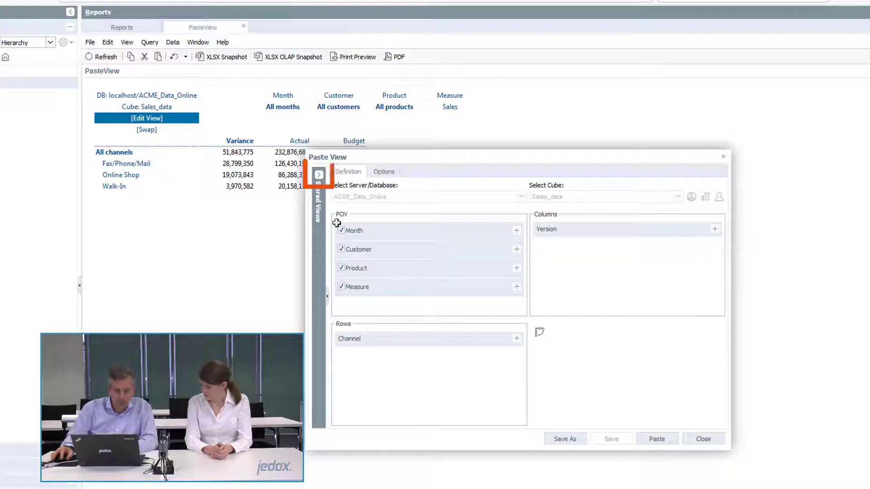
click(319, 174)
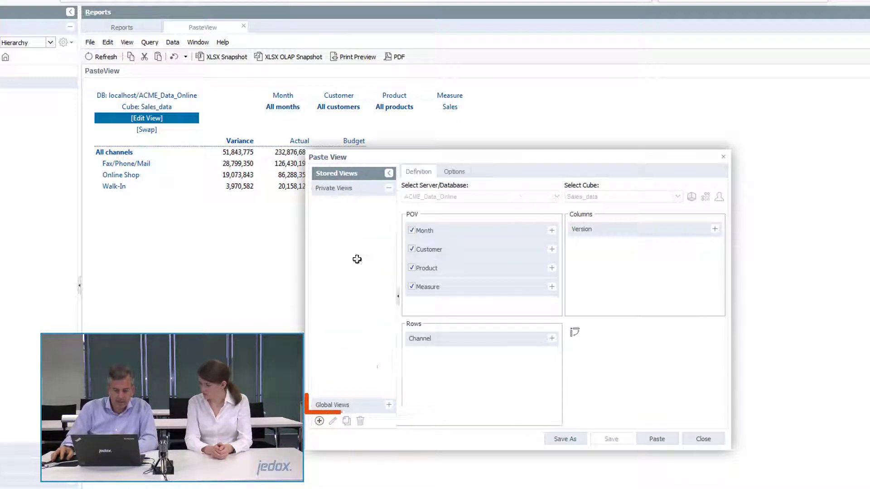
click(352, 401)
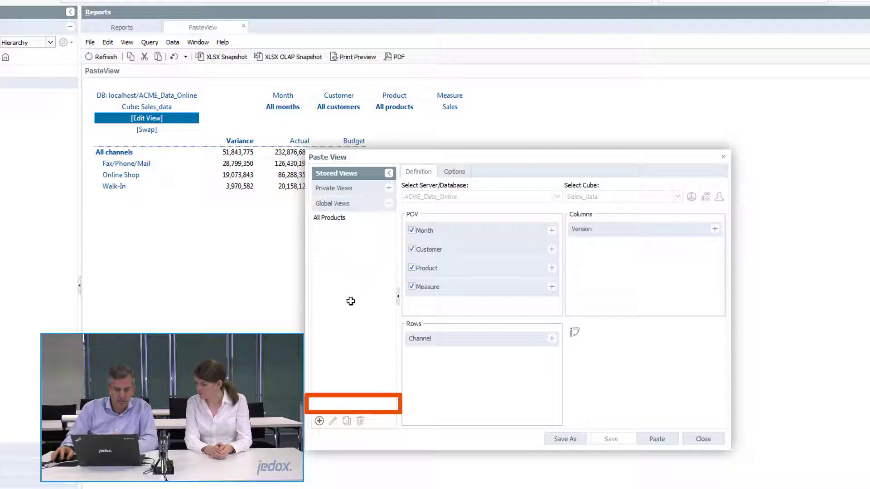
click(329, 218)
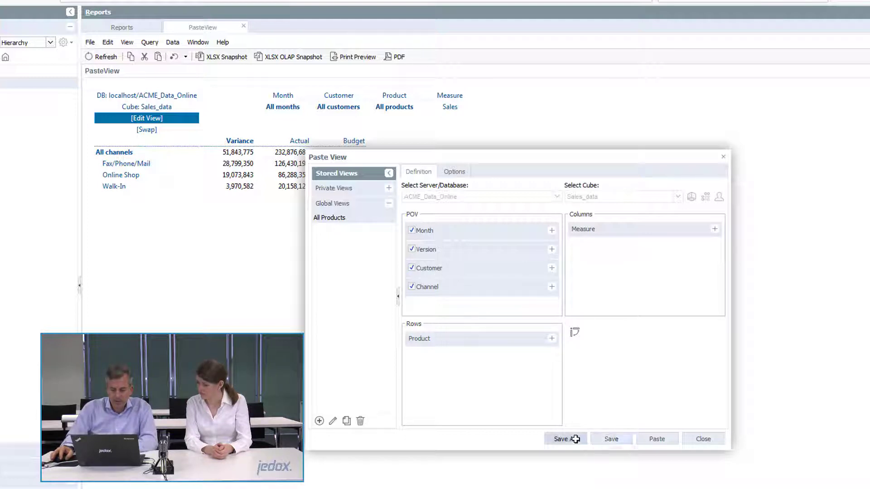
click(657, 439)
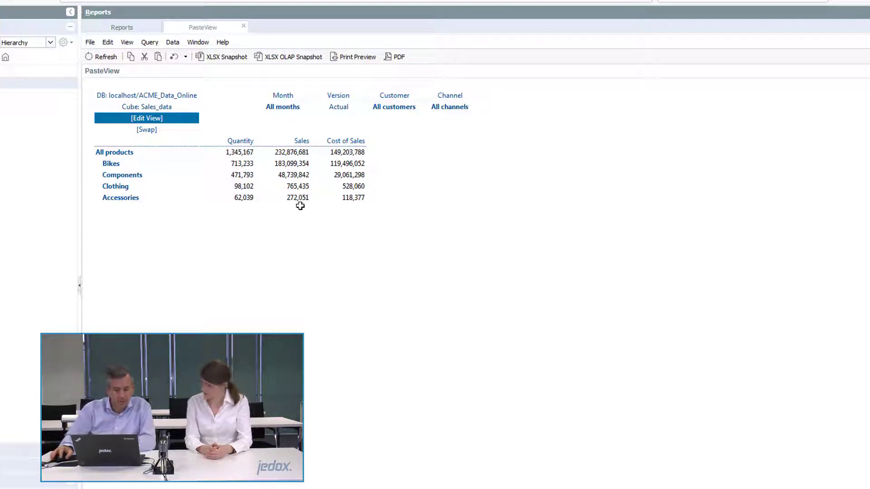
Step: Edit the view to move Measure to the POV and Channel to the columns, and paste it into the report
click(146, 118)
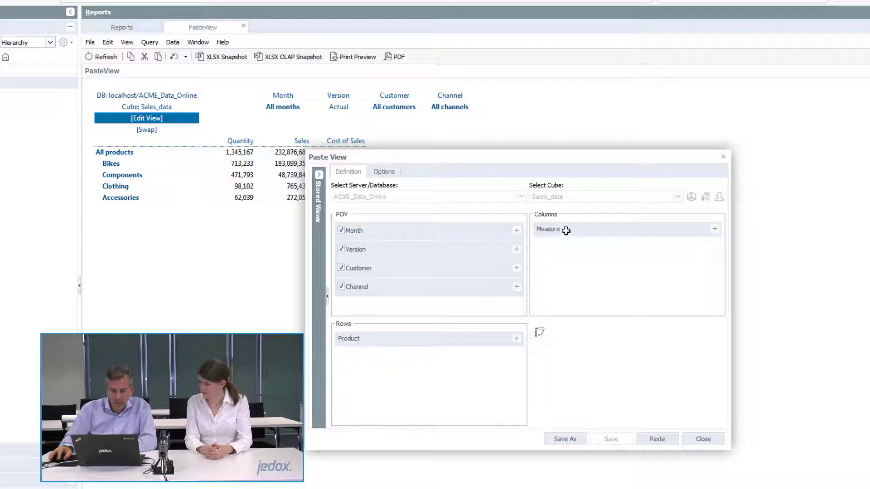
drag(547, 229, 549, 271)
click(657, 439)
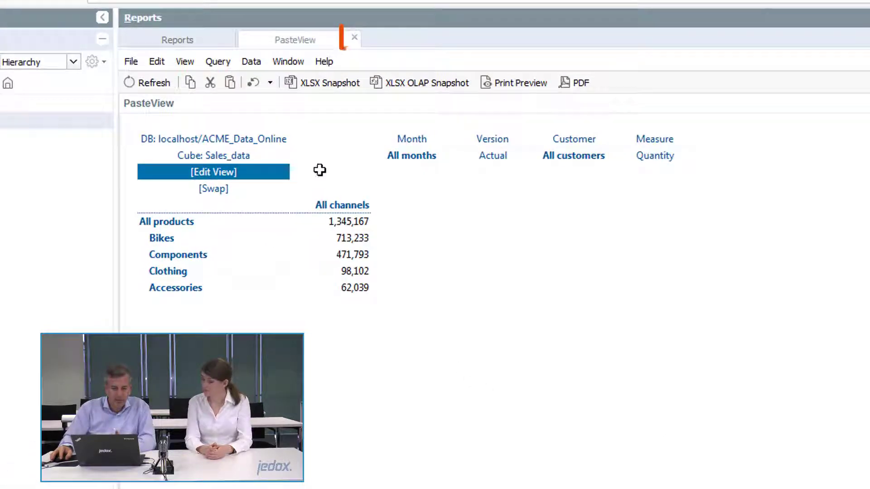
Step: Close and reopen the PasteView report, and open its view definition for editing
click(354, 37)
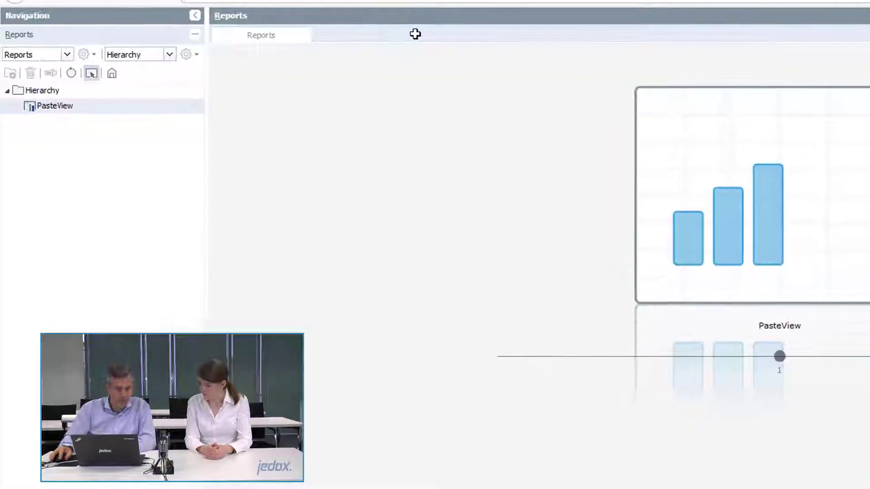
double_click(58, 107)
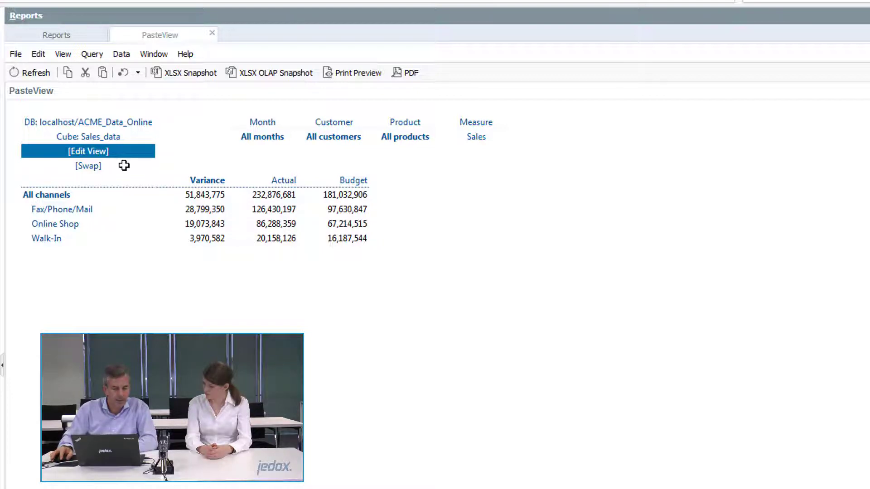
click(108, 152)
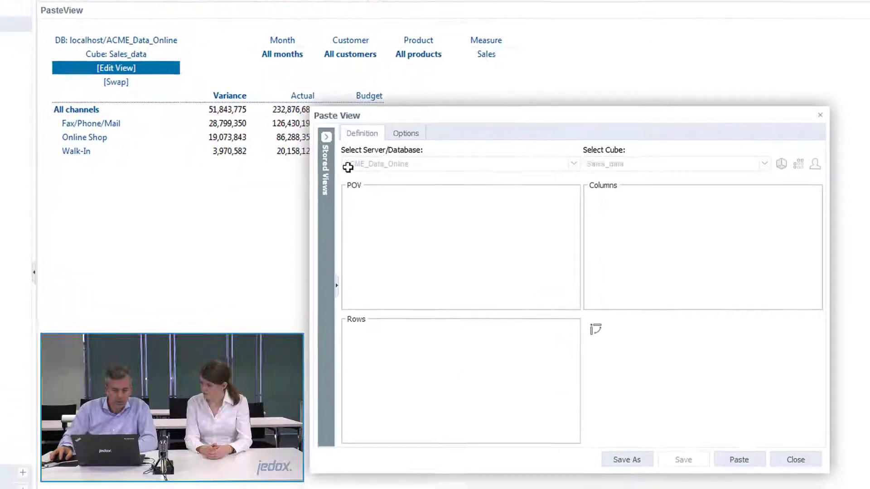
Step: Check the global stored views, return to the private ones, and move Version to the POV and Product to the columns
click(327, 123)
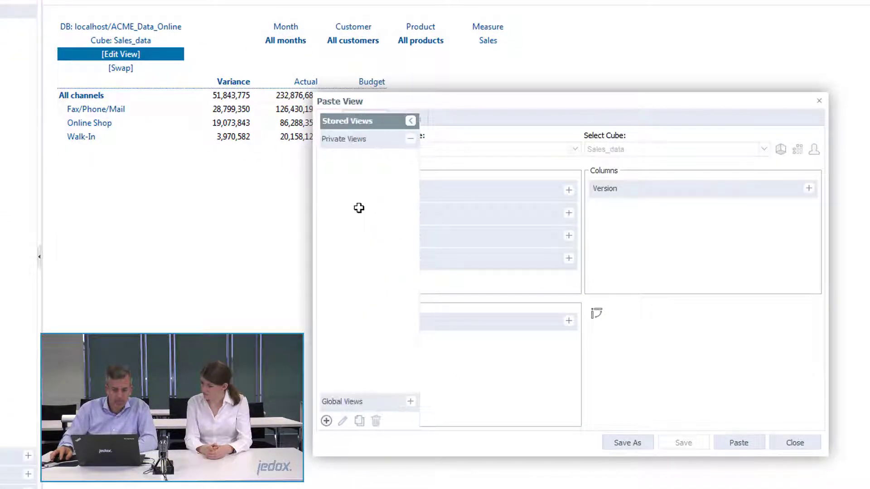
click(359, 403)
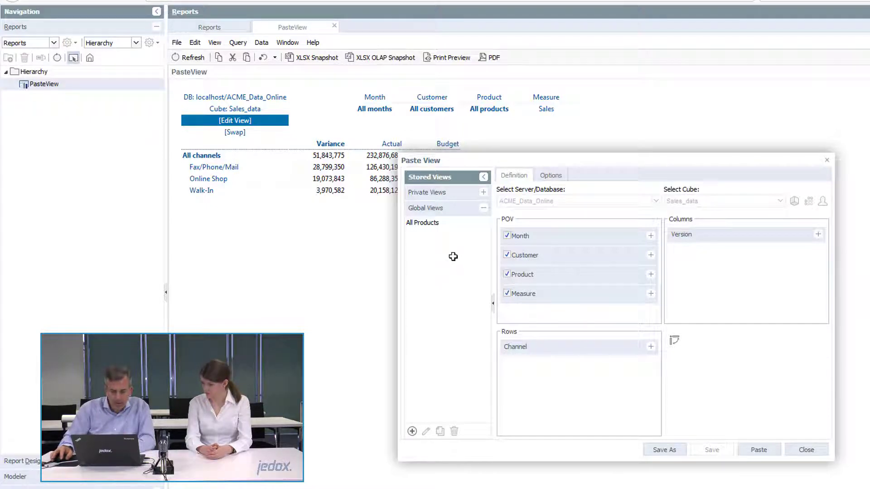
click(437, 193)
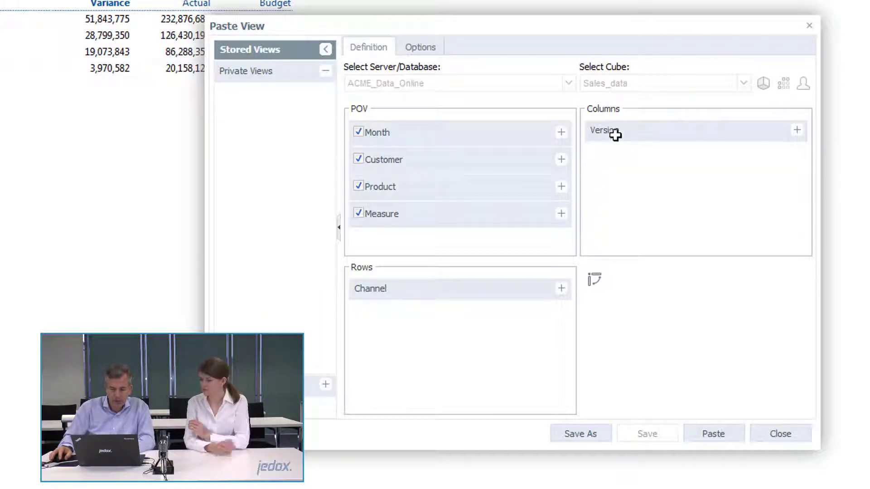
drag(620, 130, 408, 238)
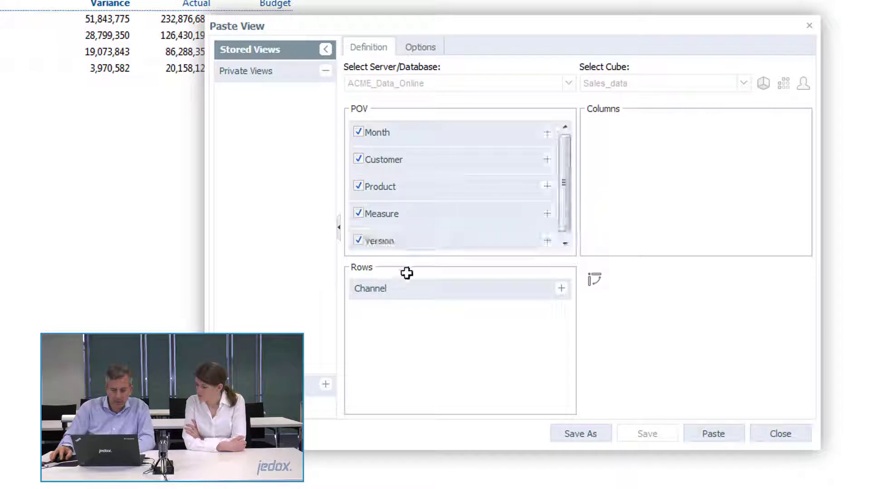
drag(415, 186, 633, 151)
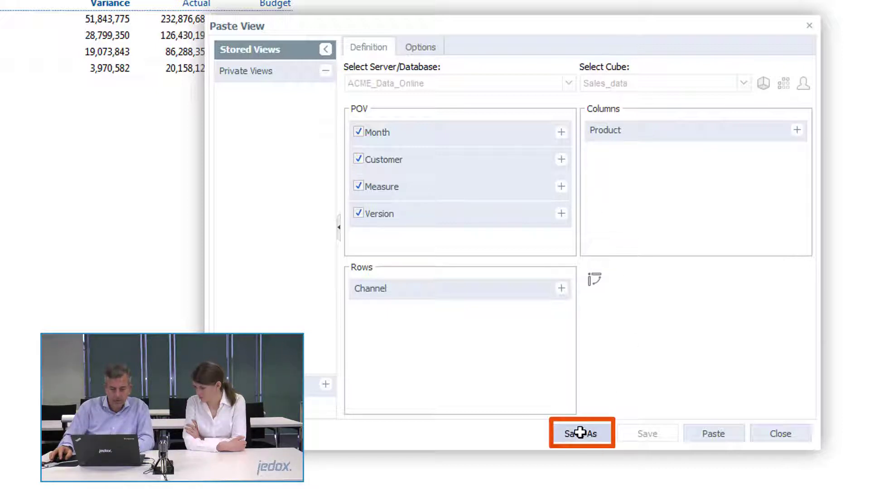
Step: Save the modified view as a private stored view named "My Report View"
click(580, 434)
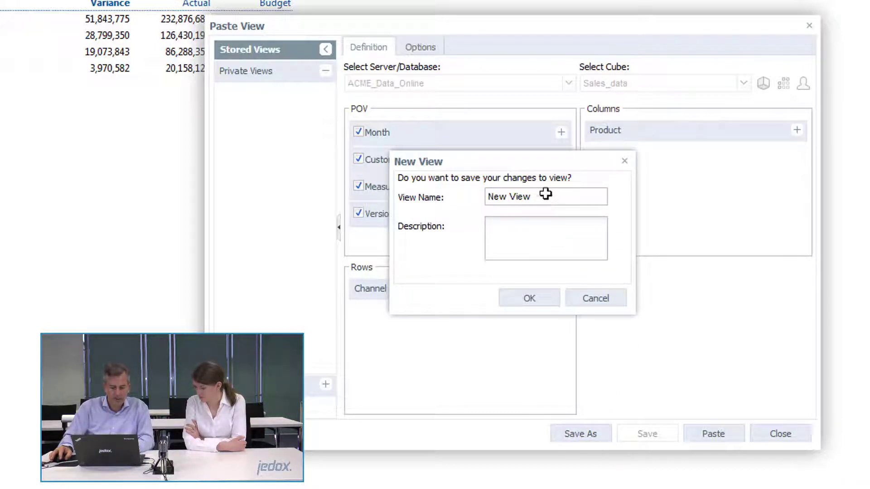
drag(535, 197, 449, 202)
text(My)
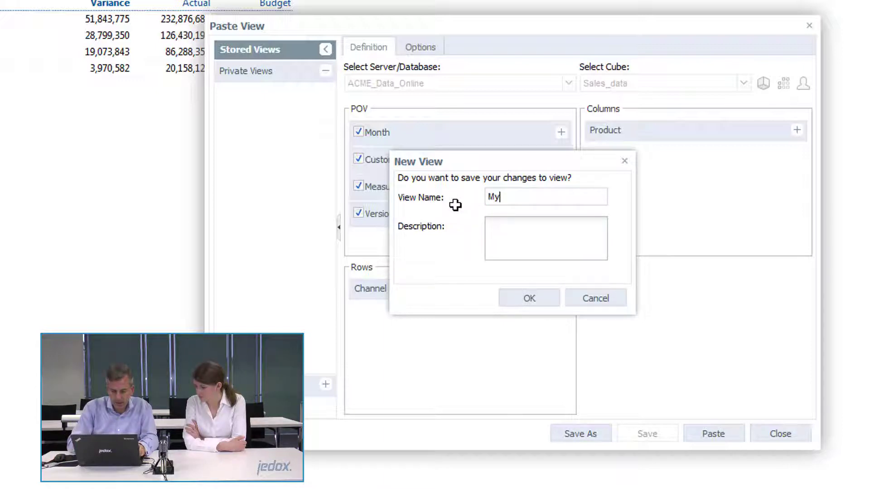
text( Report)
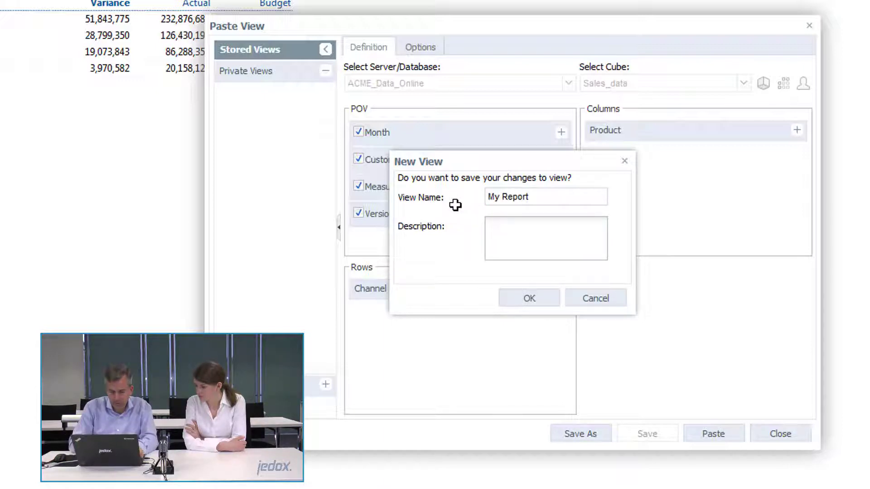
text( View)
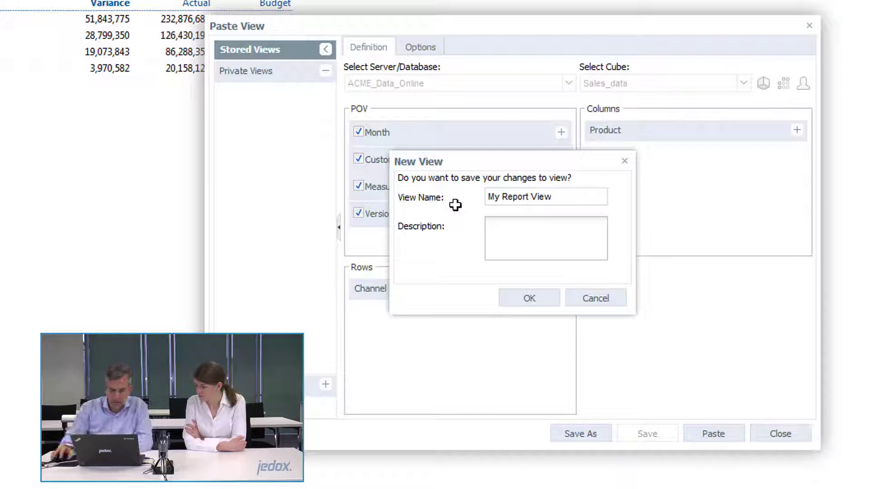
click(533, 298)
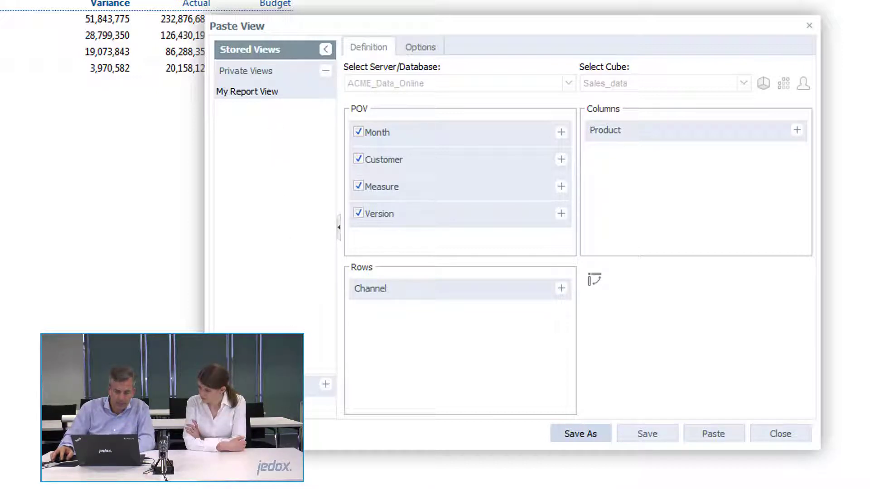
Step: Save the same definition as a global stored view, named with the user's first name followed by "View"
click(319, 385)
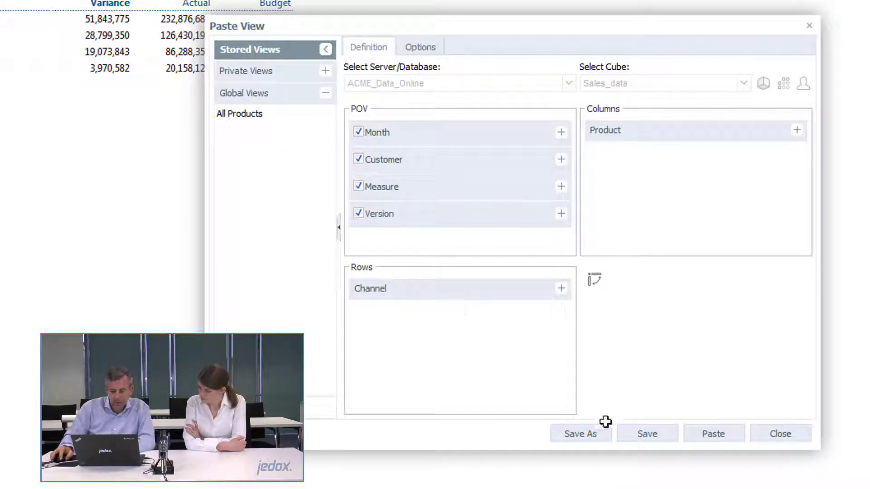
click(591, 434)
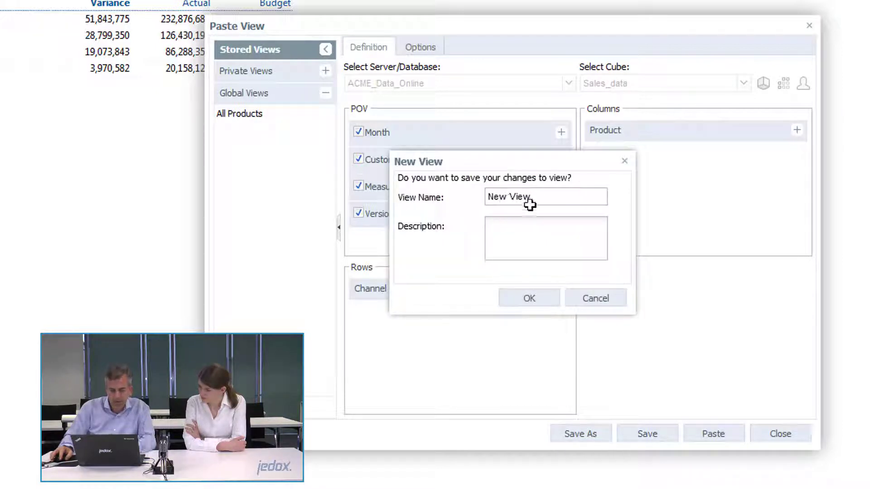
drag(529, 205, 451, 202)
text(A)
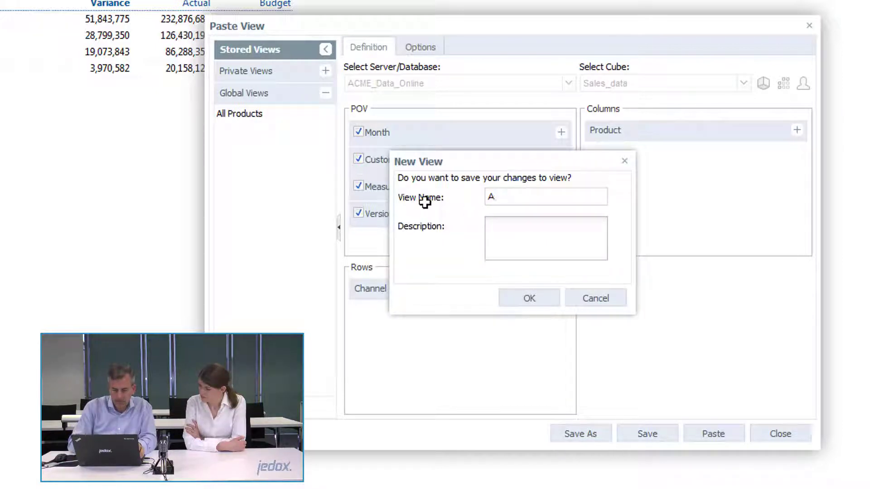
key(BackSpace)
text(John )
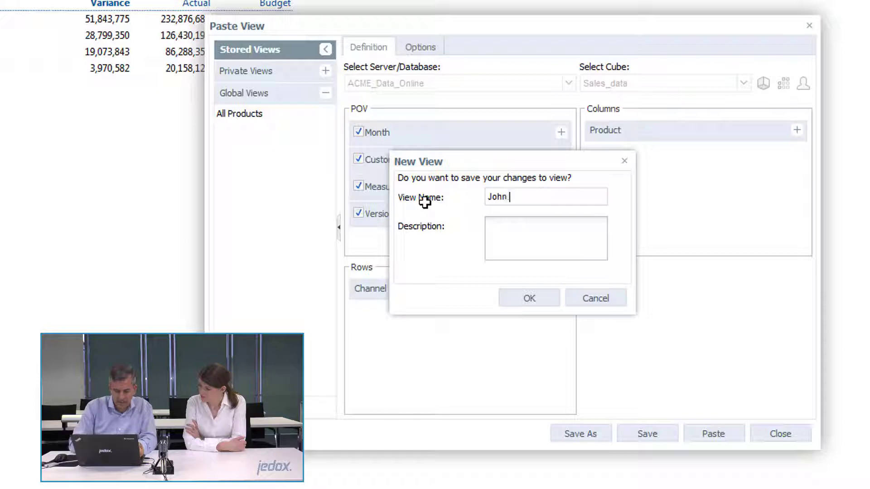
text(View)
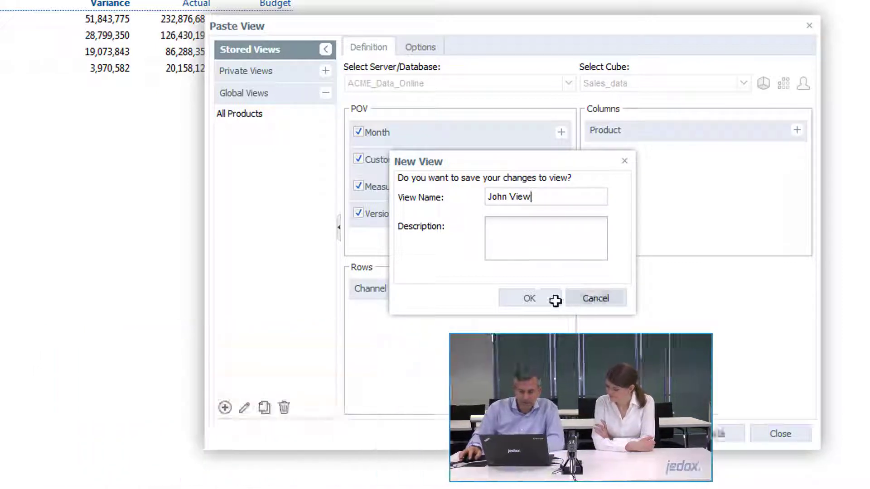
click(545, 298)
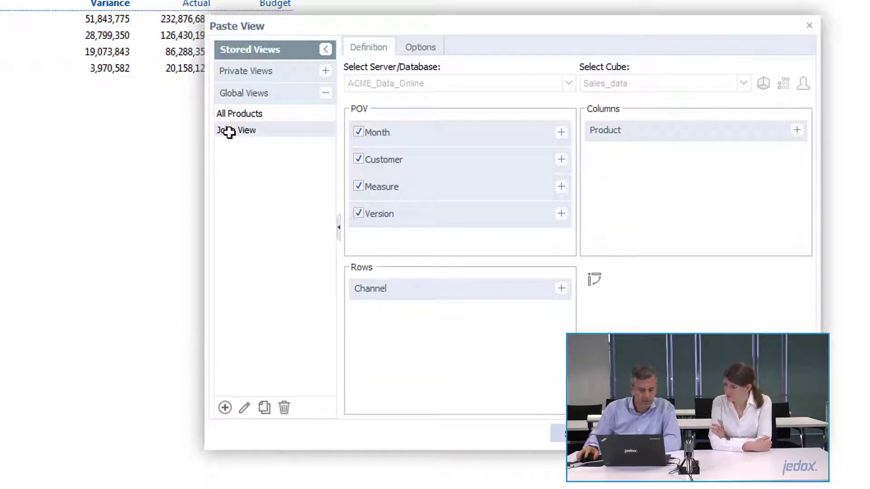